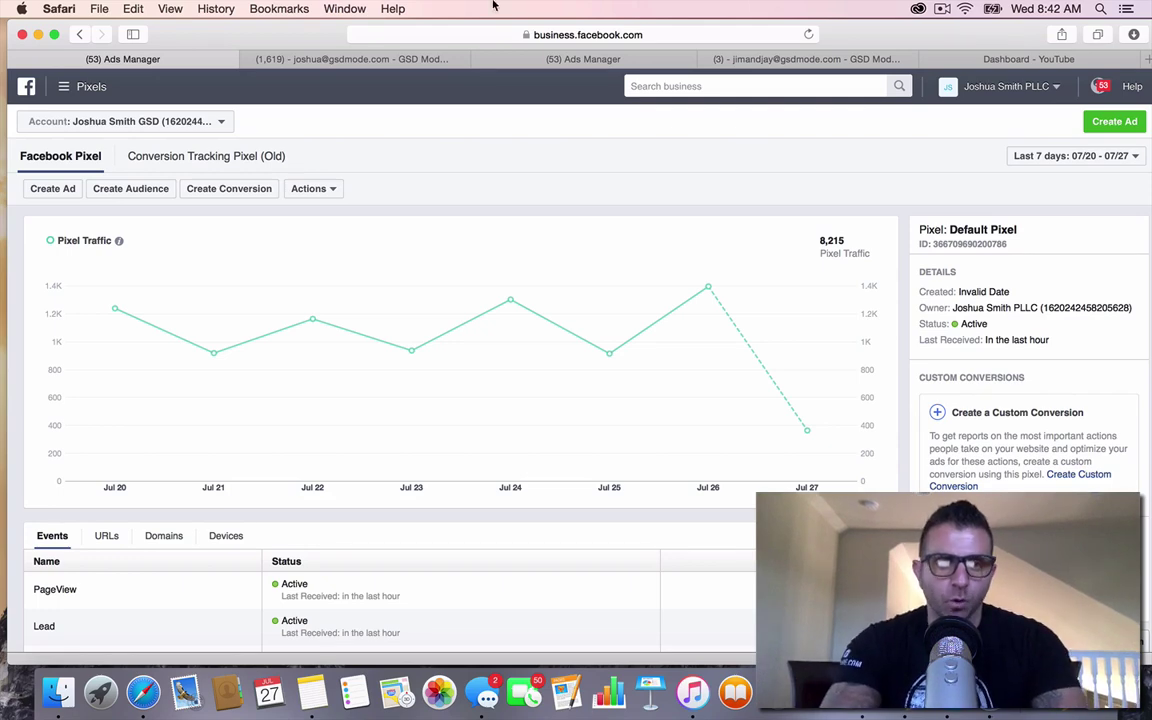
Go to the Pixels page and look at the Default Pixel's ID number
click(73, 89)
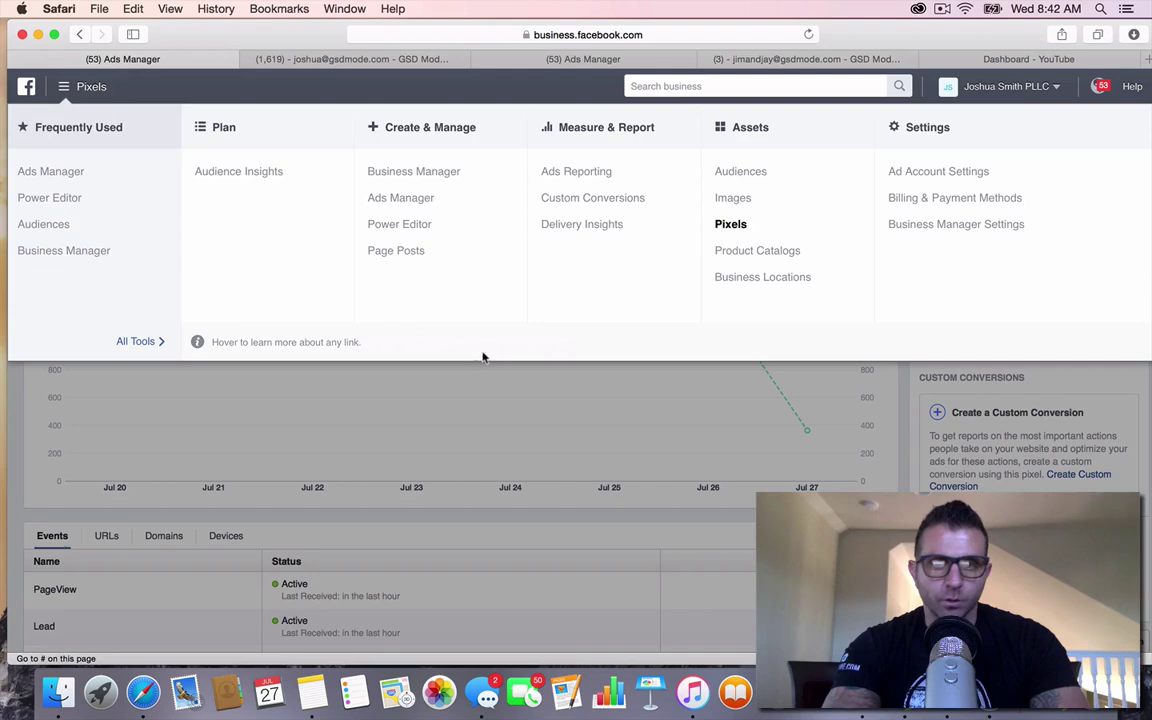
click(731, 225)
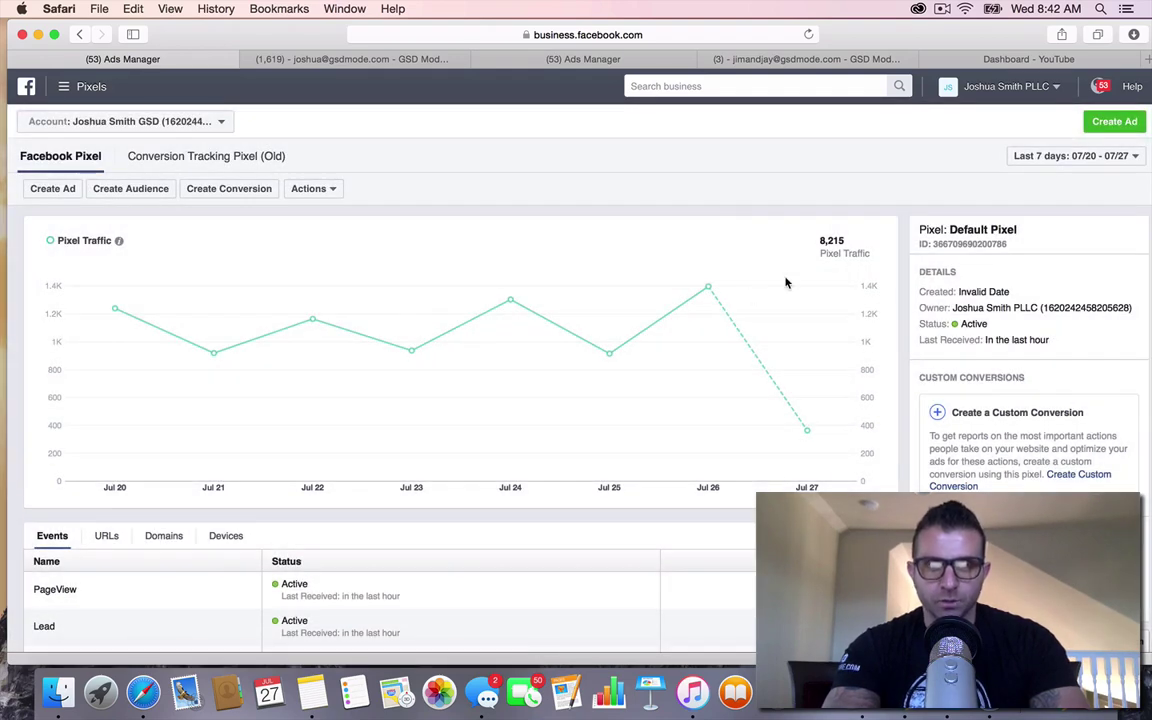
drag(1009, 246, 932, 245)
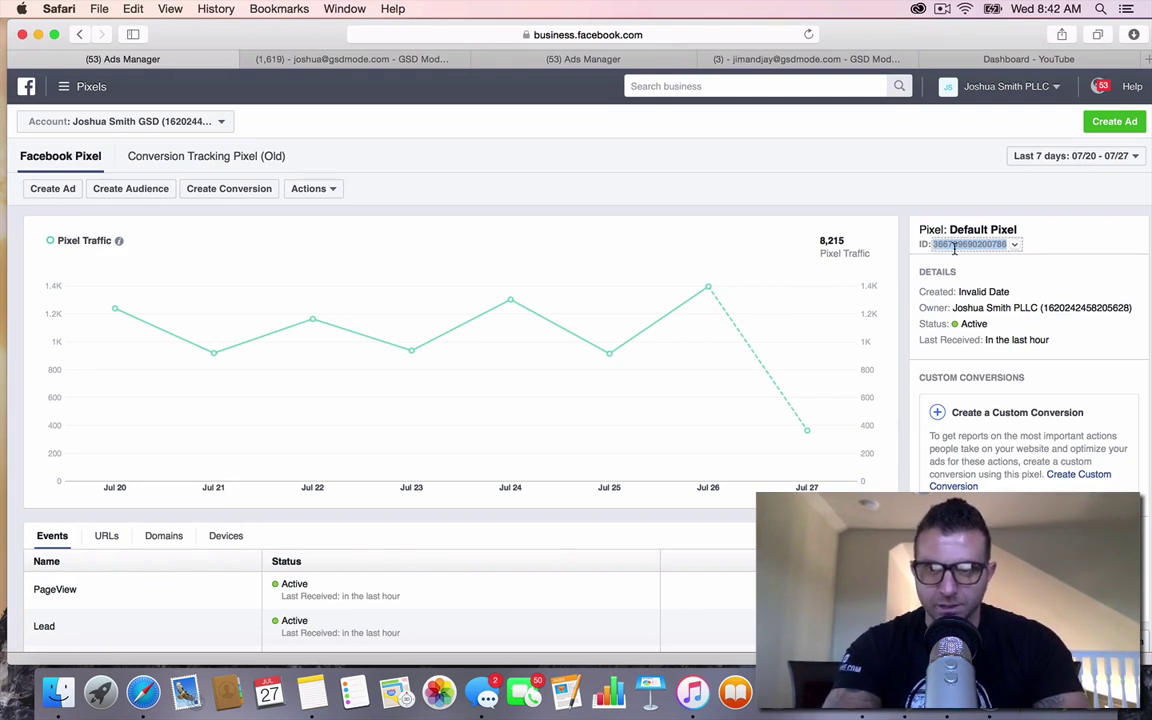
click(1068, 246)
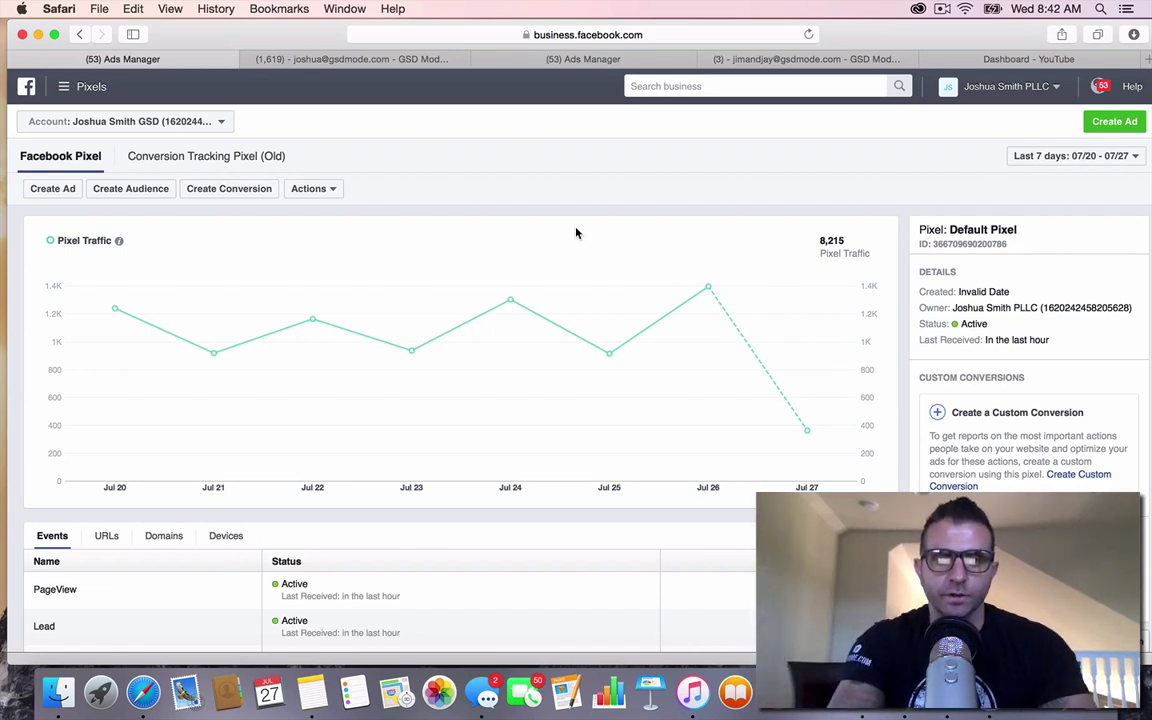
Open View Pixel Code from the pixel actions, copy the whole base code, and close it
click(333, 189)
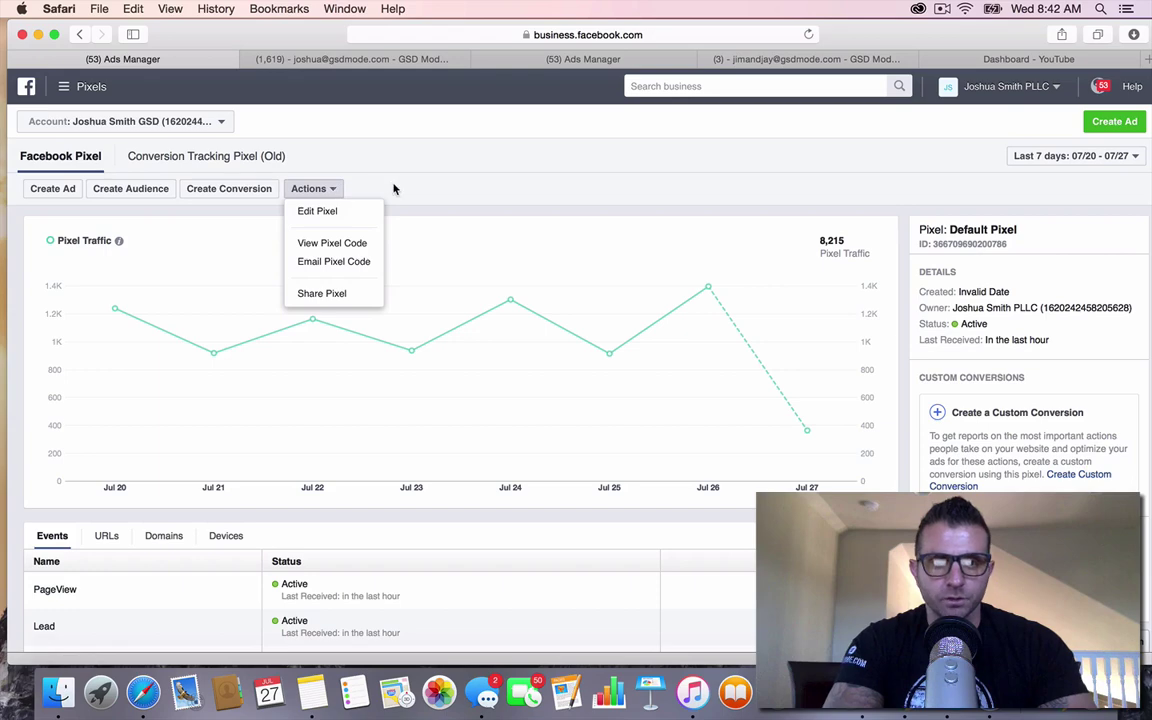
click(63, 86)
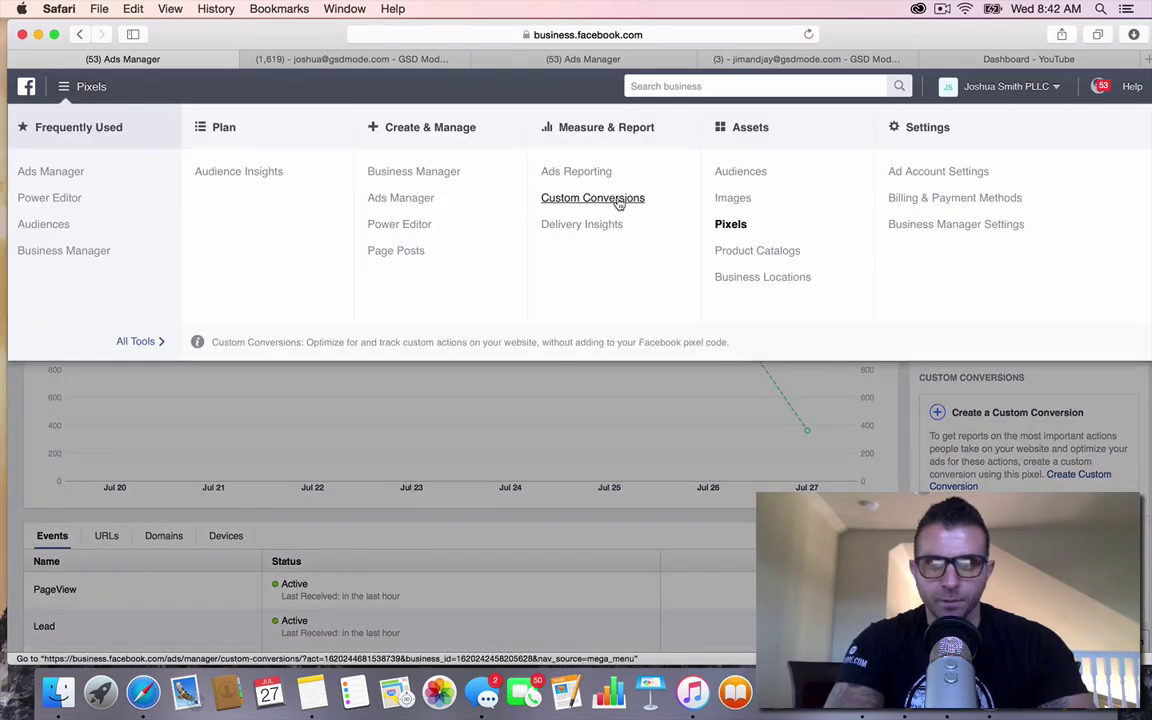
click(730, 226)
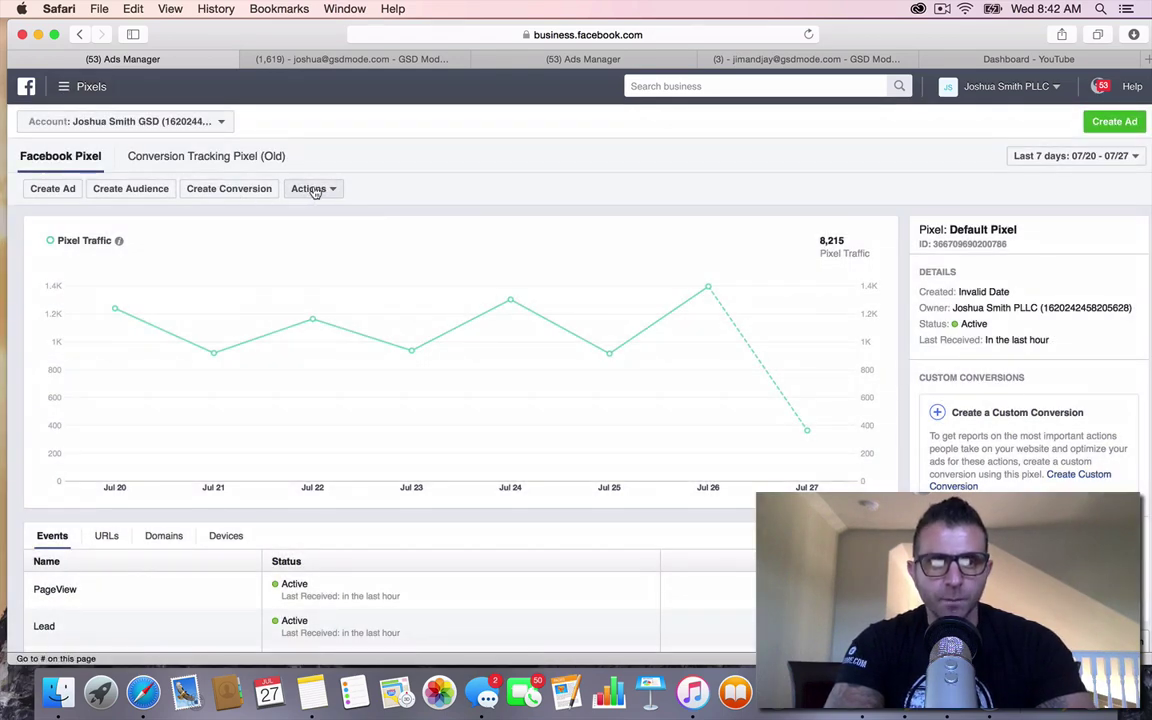
click(314, 190)
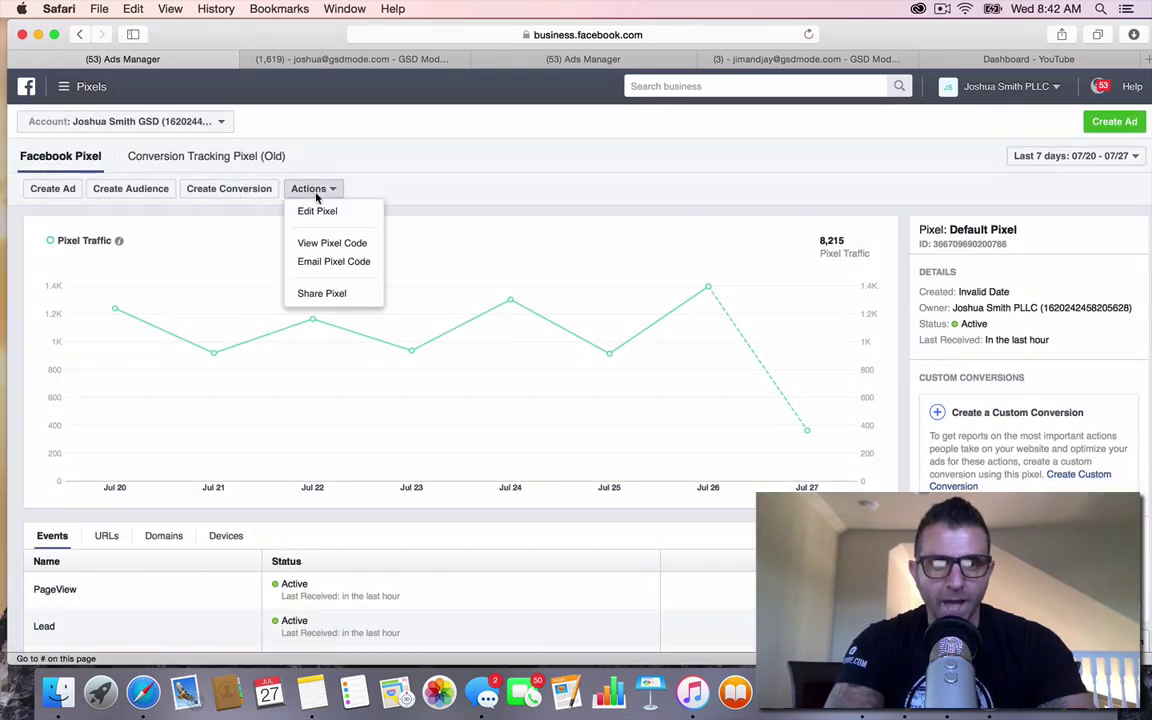
click(329, 245)
click(418, 483)
key(super+c)
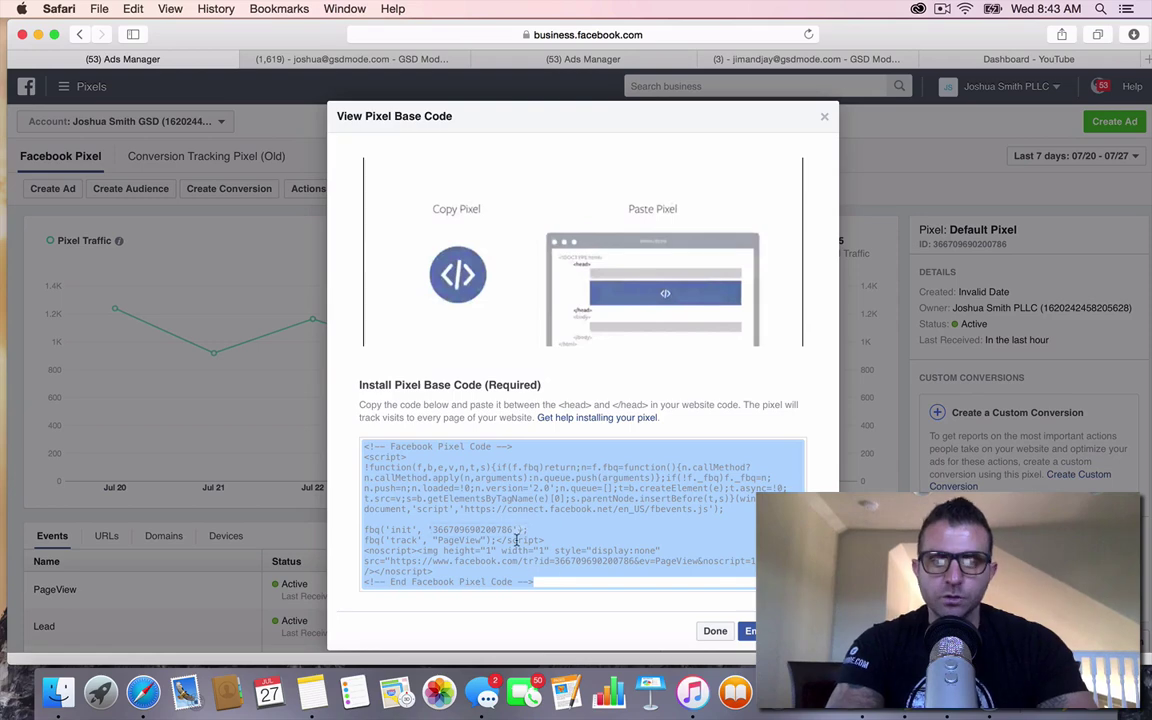
click(715, 631)
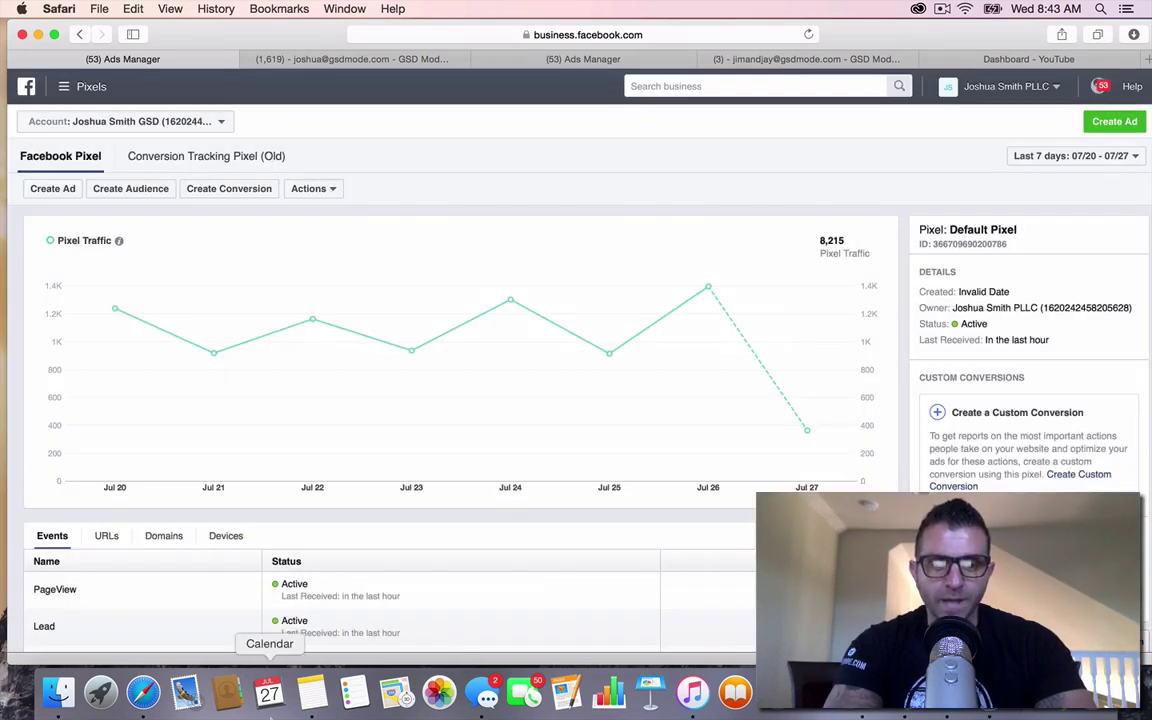
Paste the copied pixel base code into a new Notes note, then go back to Ads Manager
click(312, 688)
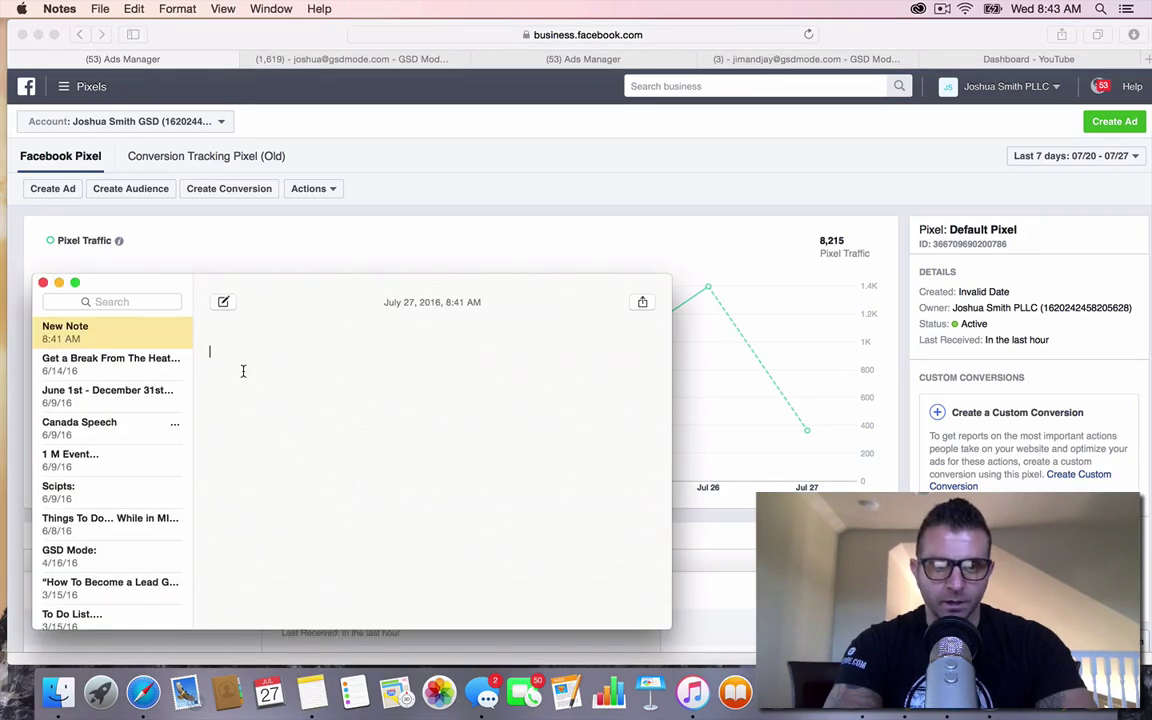
key(super+v)
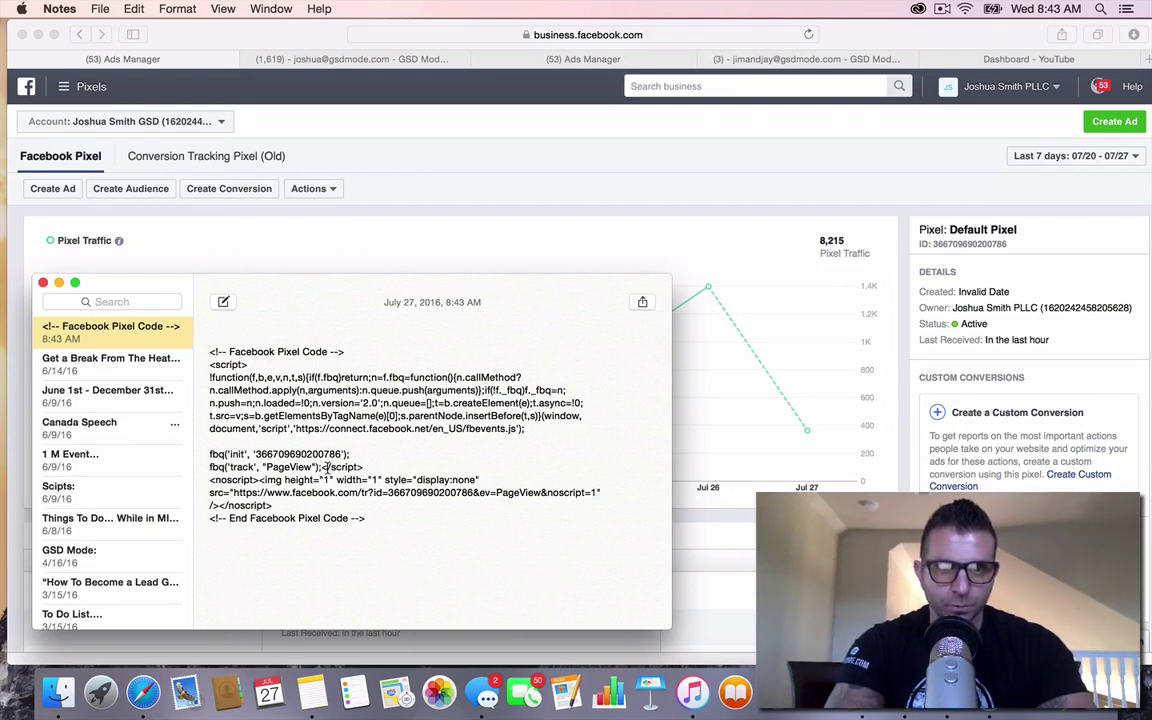
click(503, 158)
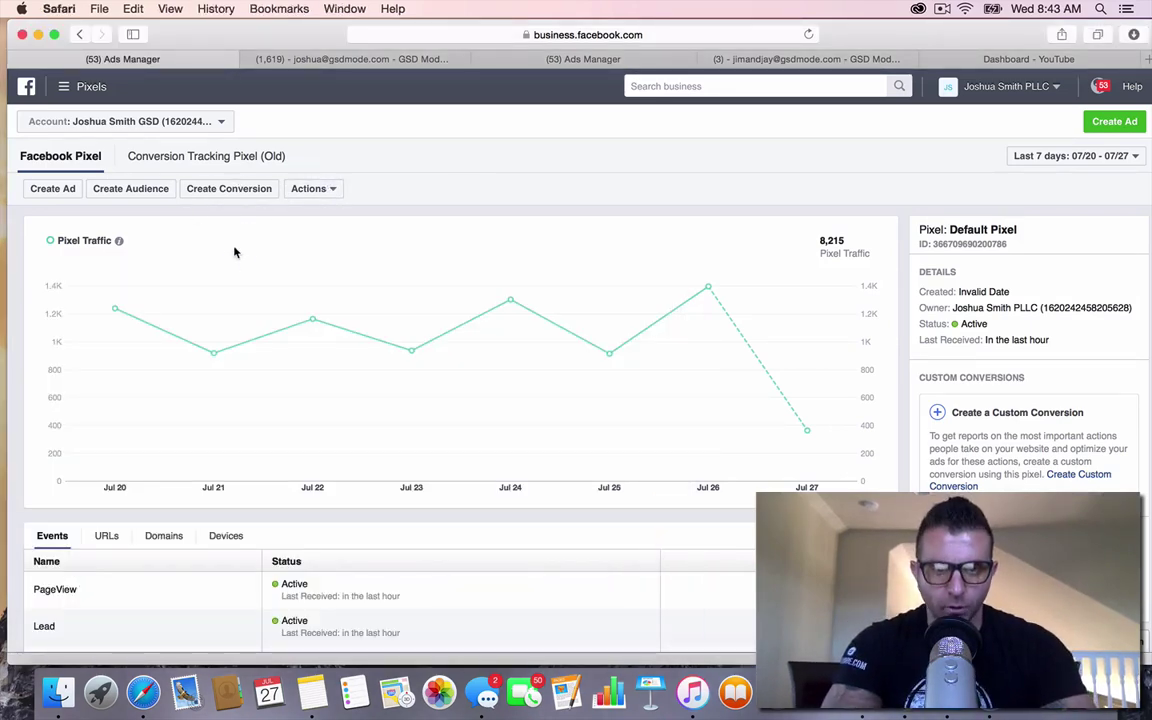
Copy fbq('track', 'Lead'); from the full standard events list under Create Conversion
click(230, 192)
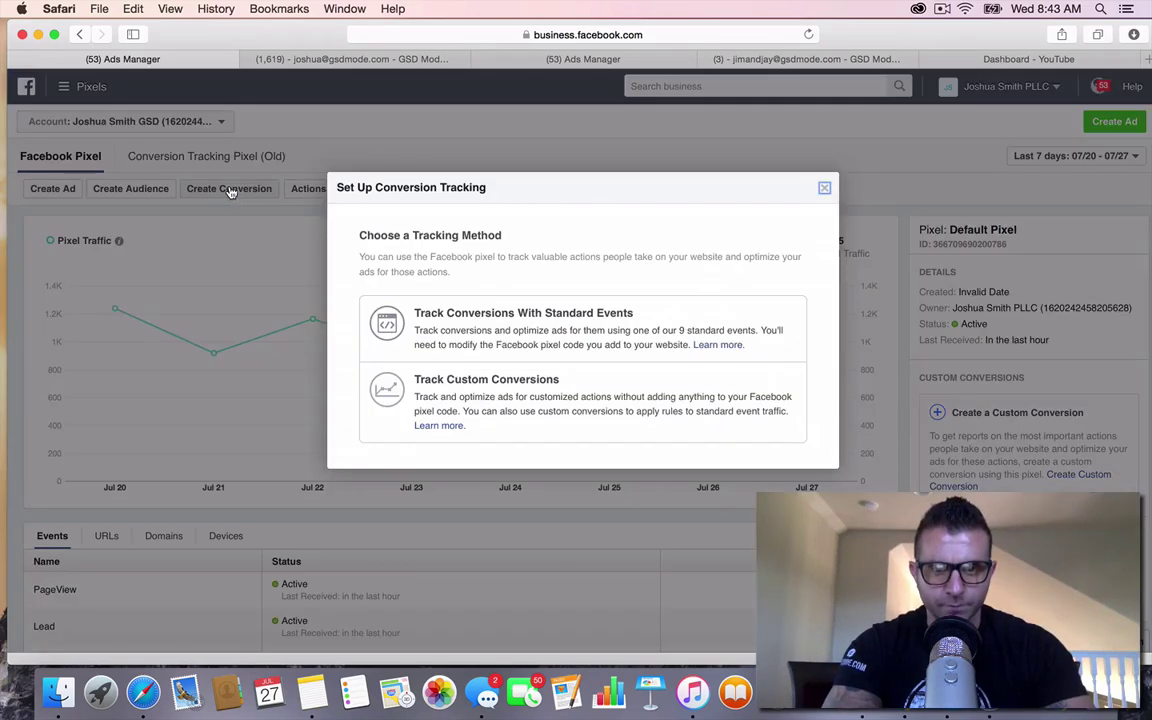
click(456, 324)
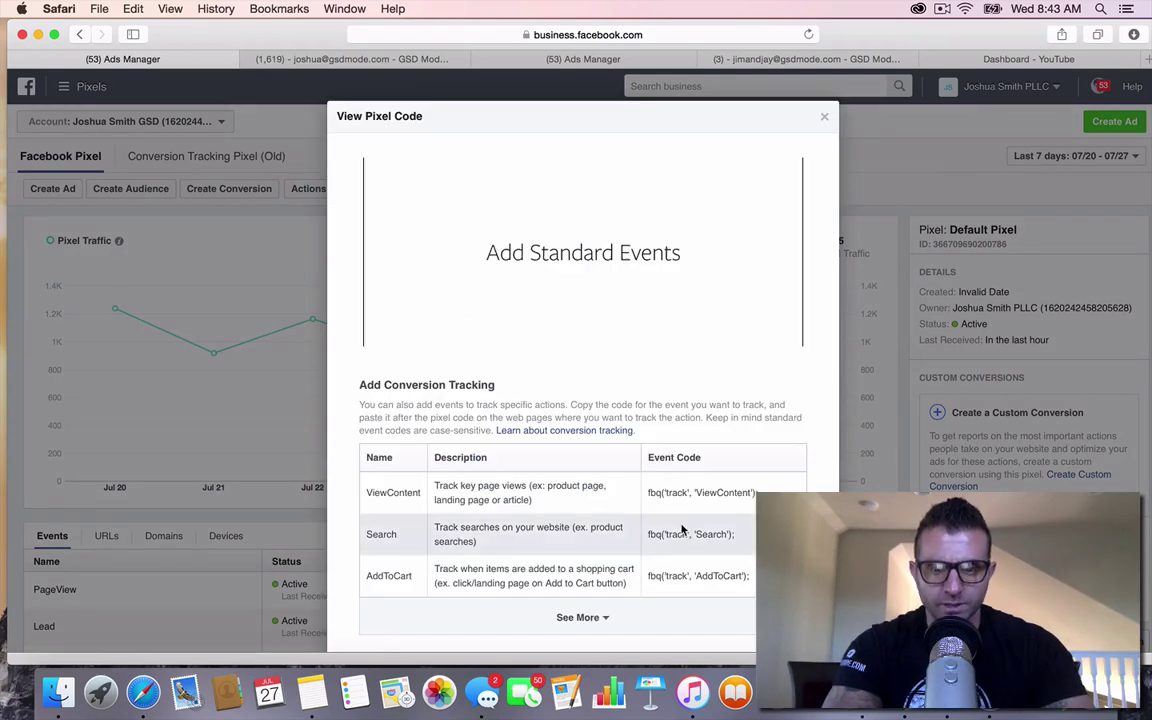
click(597, 621)
scroll(617, 560, down, 10)
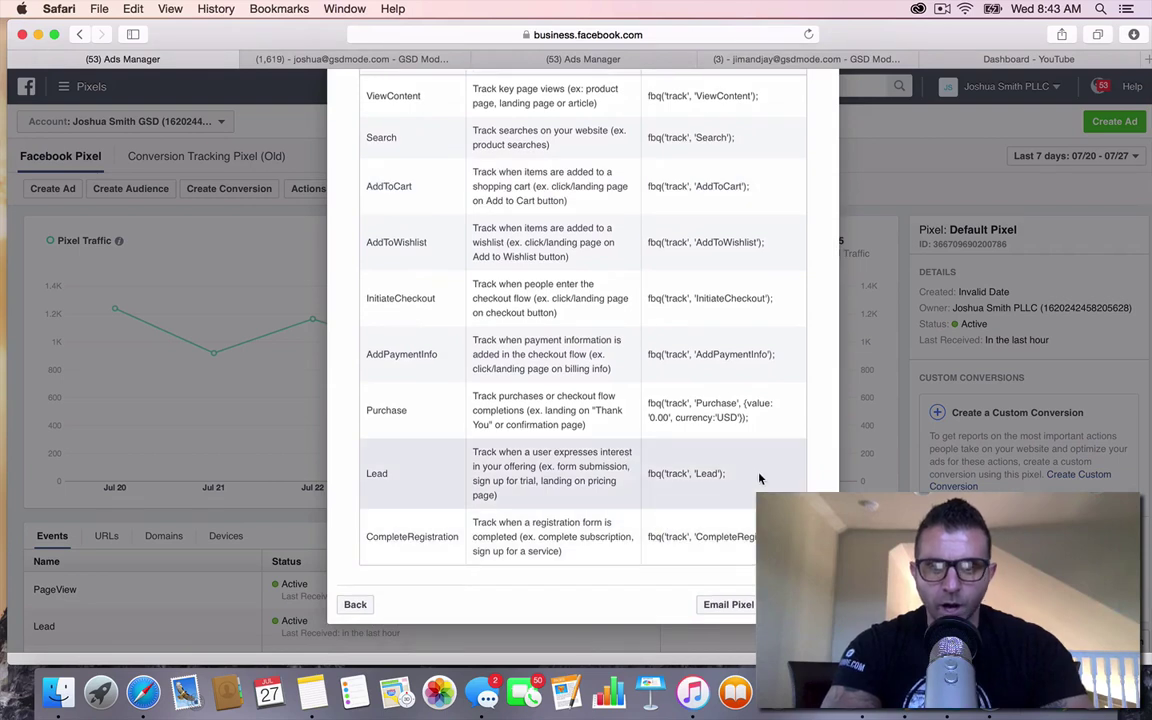
drag(727, 481, 652, 479)
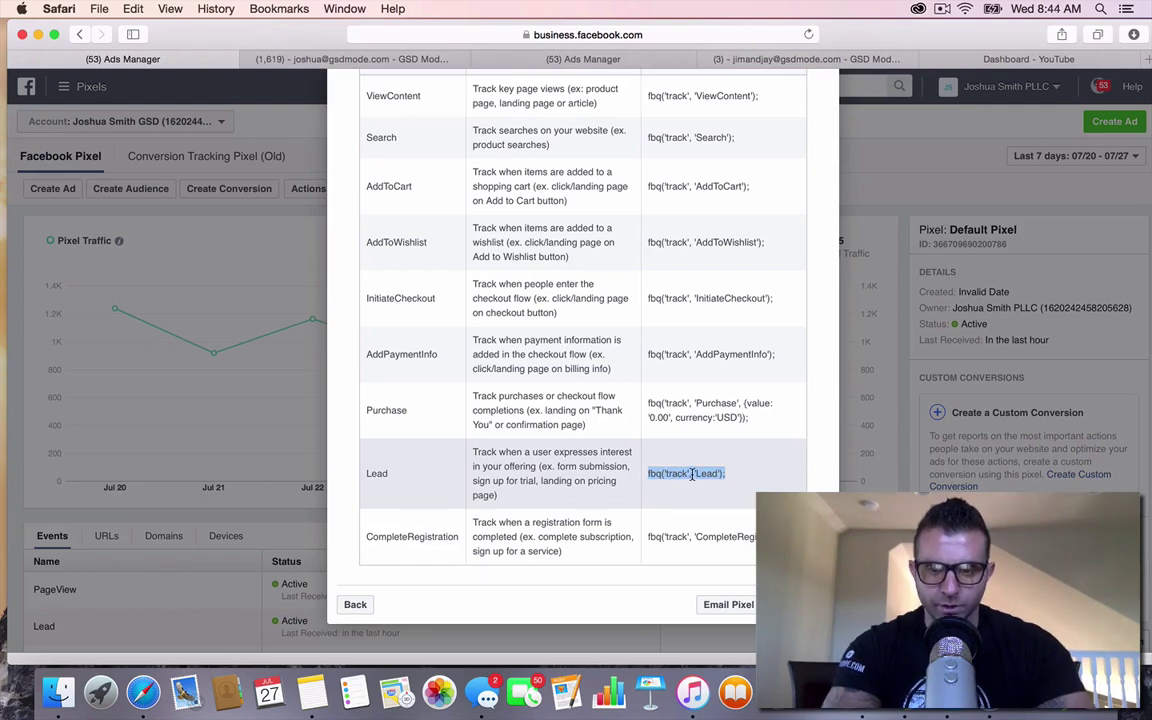
key(super+c)
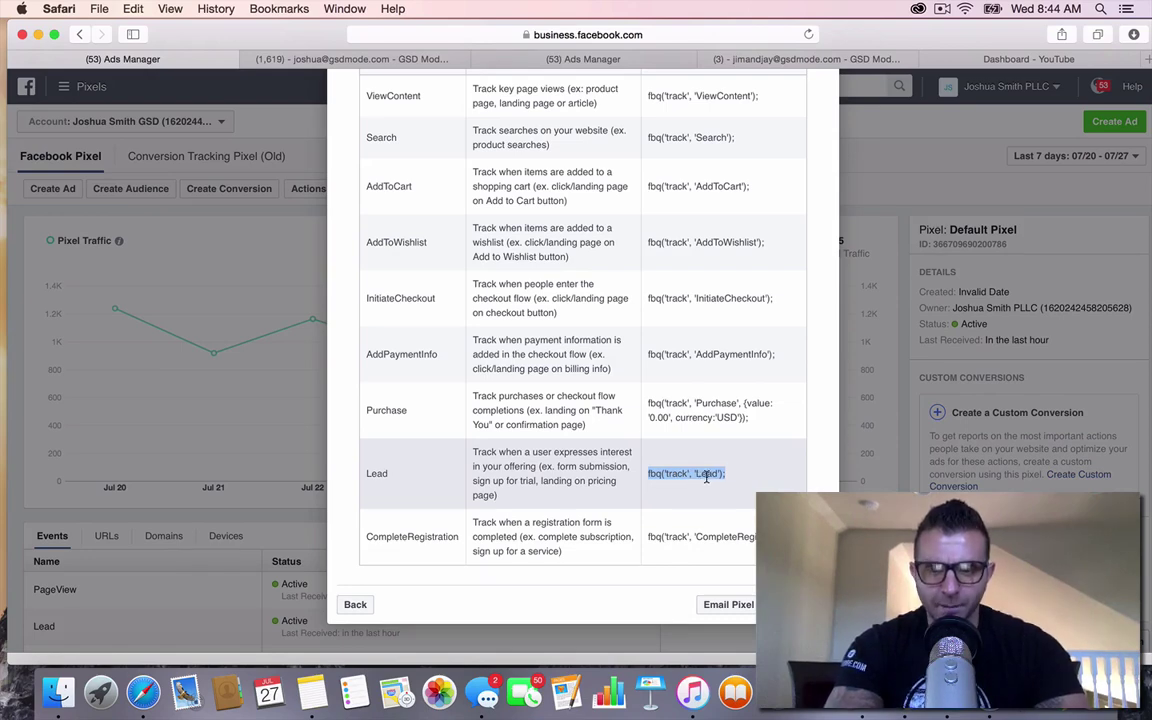
scroll(680, 400, up, 5)
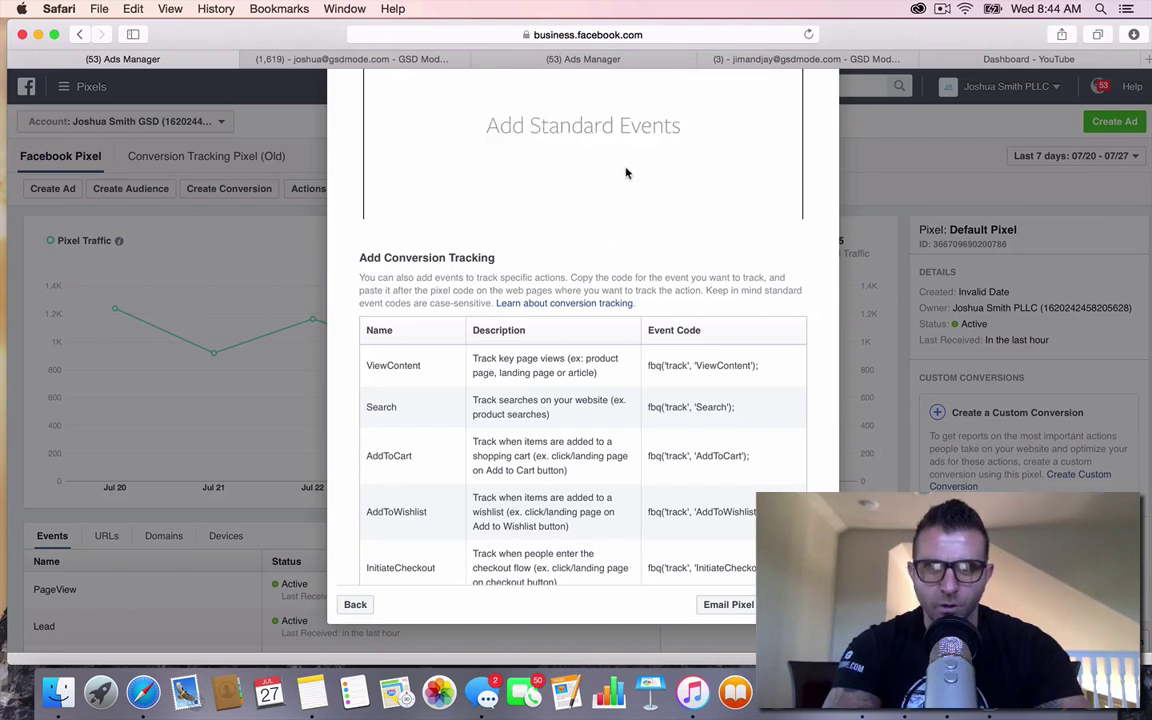
scroll(626, 166, up, 3)
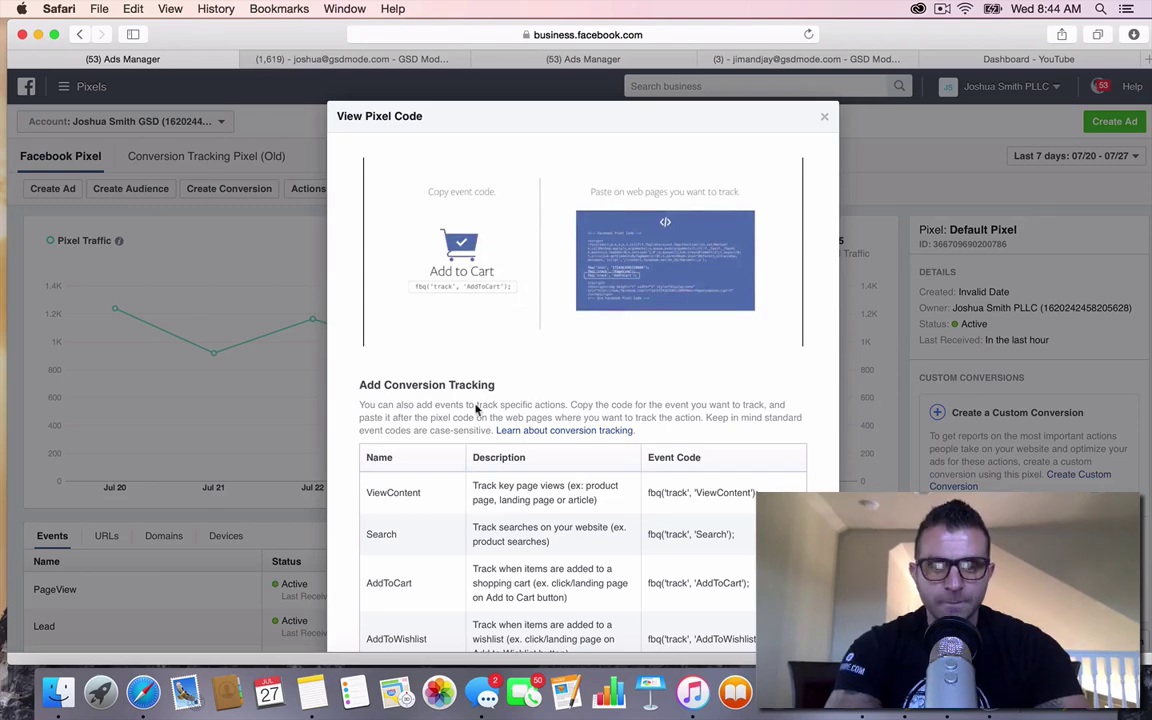
Insert the Lead event code in the note right after the PageView line
click(321, 695)
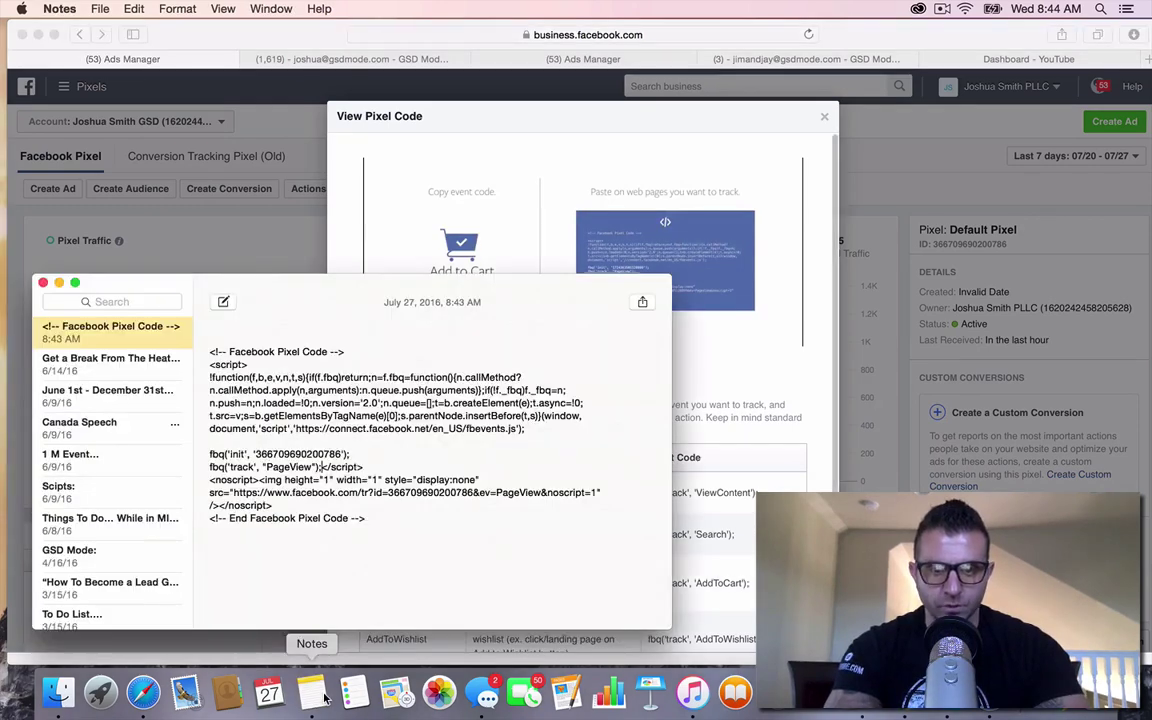
click(321, 467)
key(super+v)
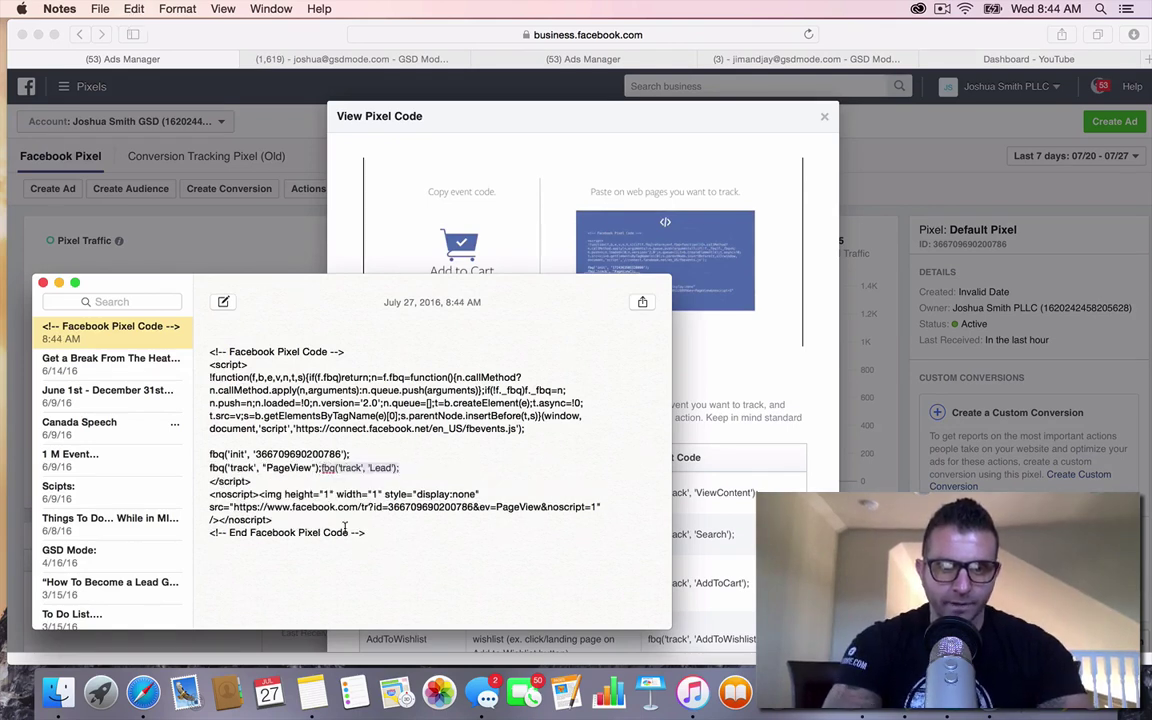
Duplicate the edited pixel code below, copy that block, and switch to the Gmail draft
drag(368, 532, 203, 352)
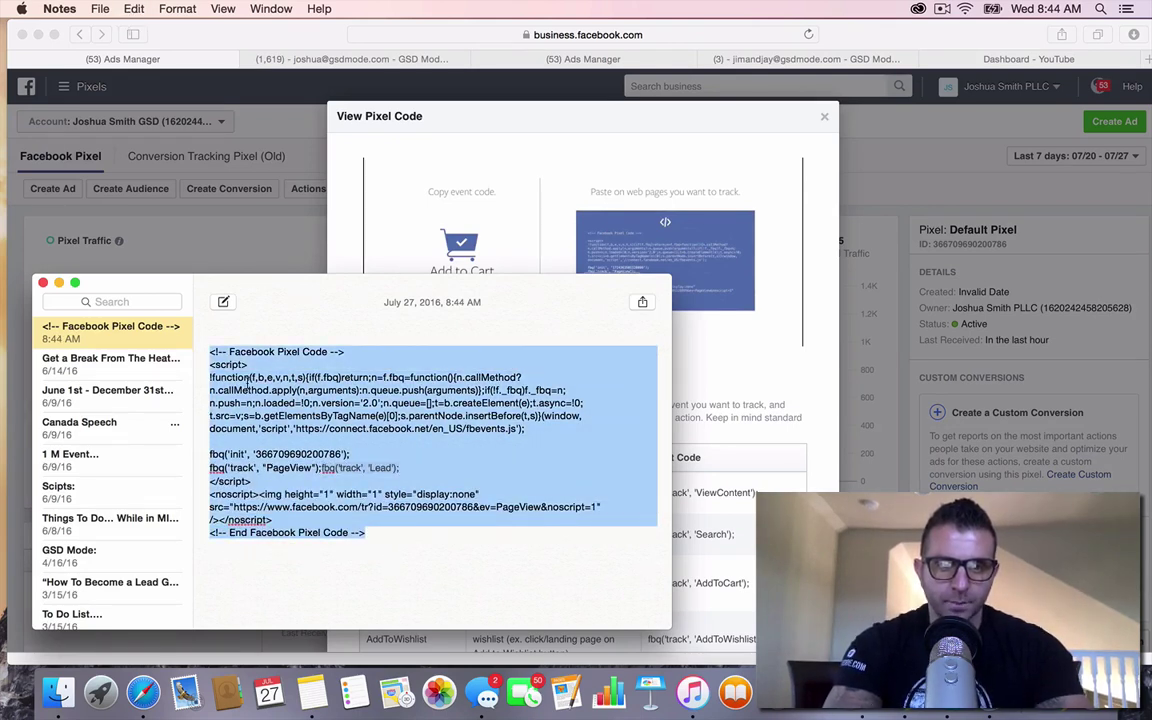
click(386, 536)
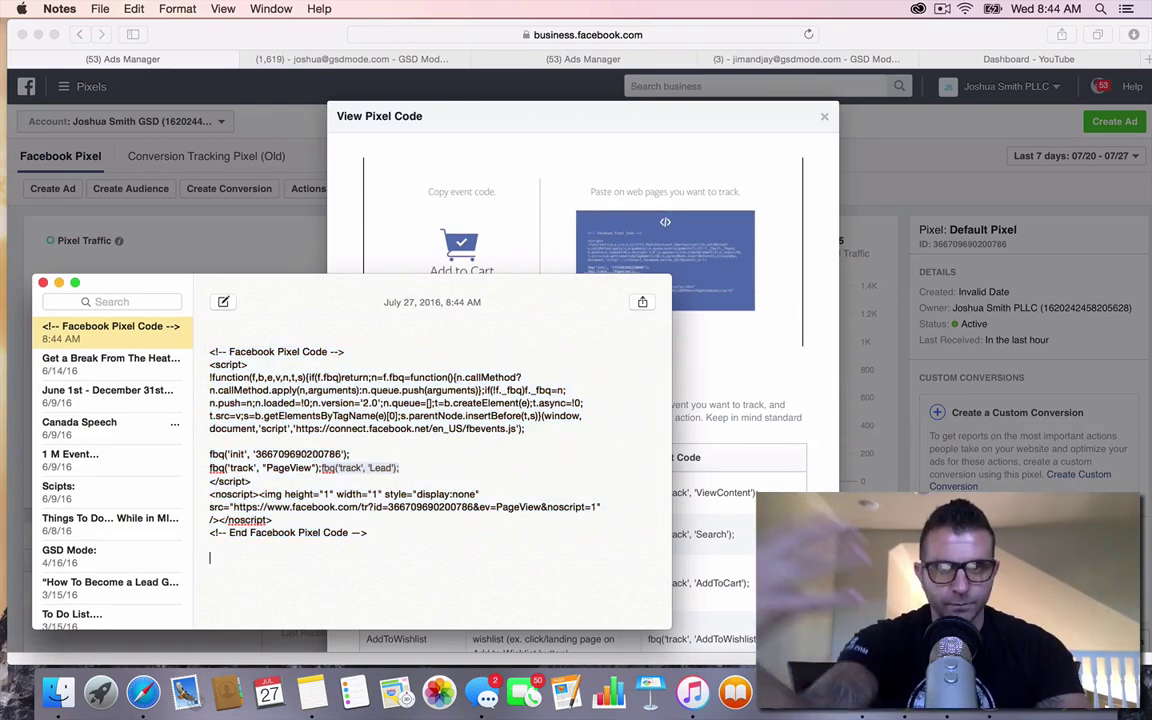
key(super+v)
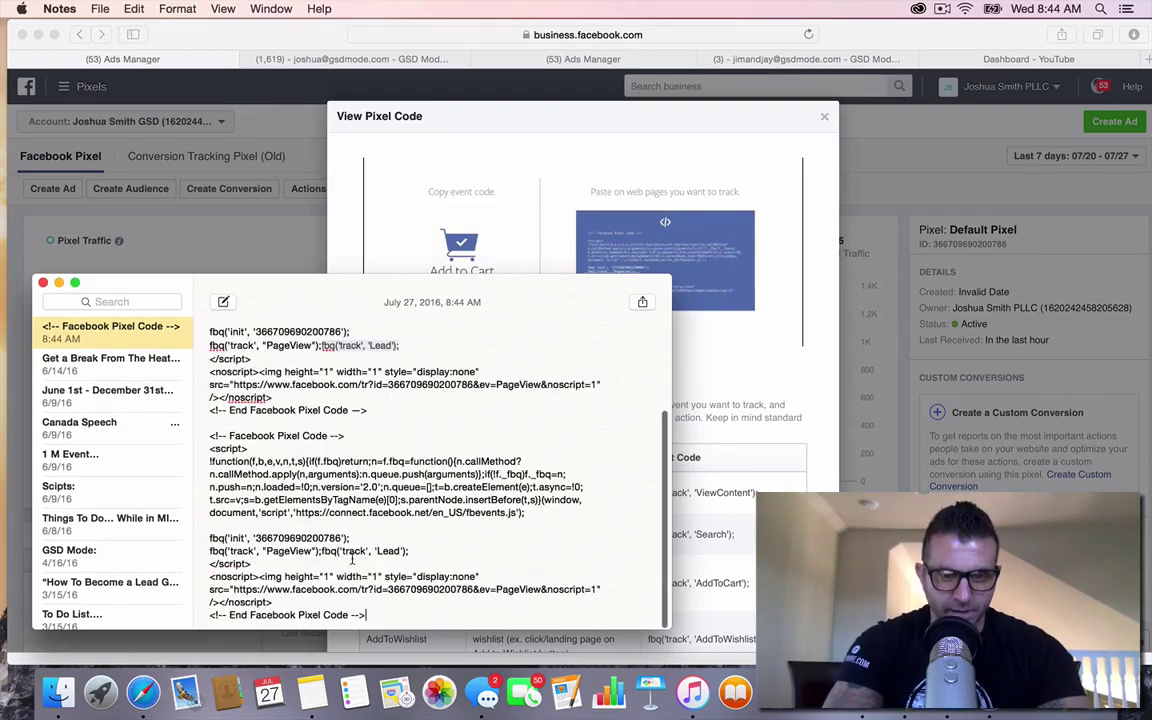
drag(209, 437, 358, 589)
key(super+c)
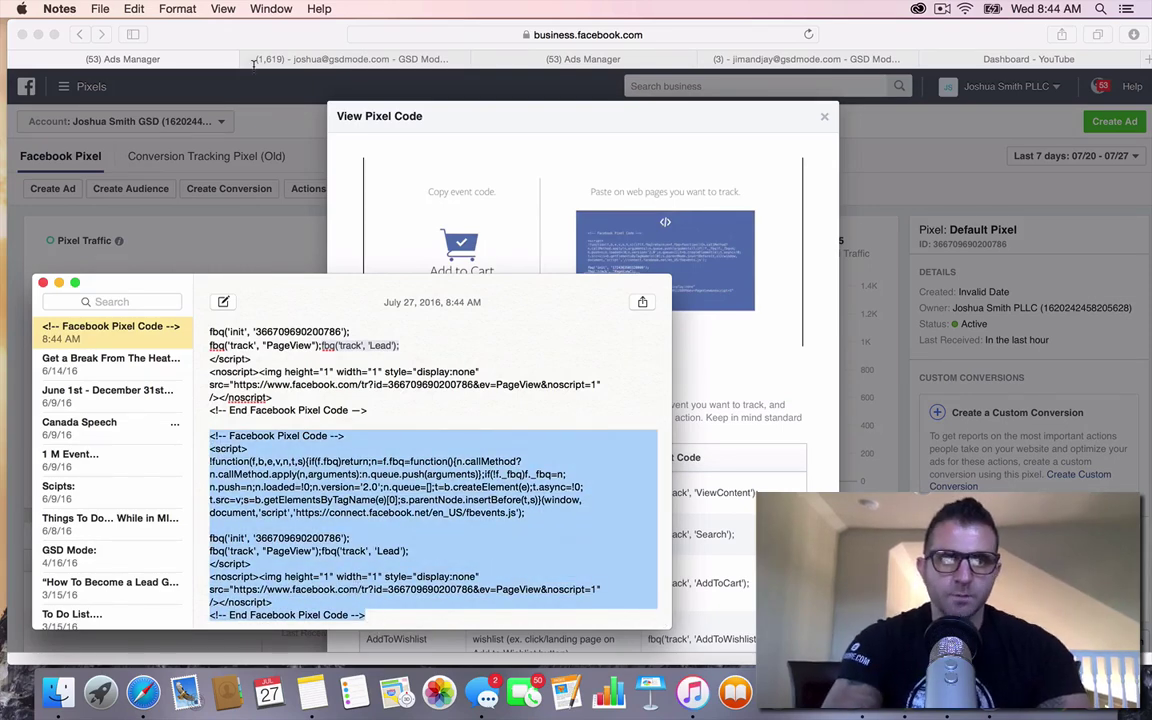
click(266, 57)
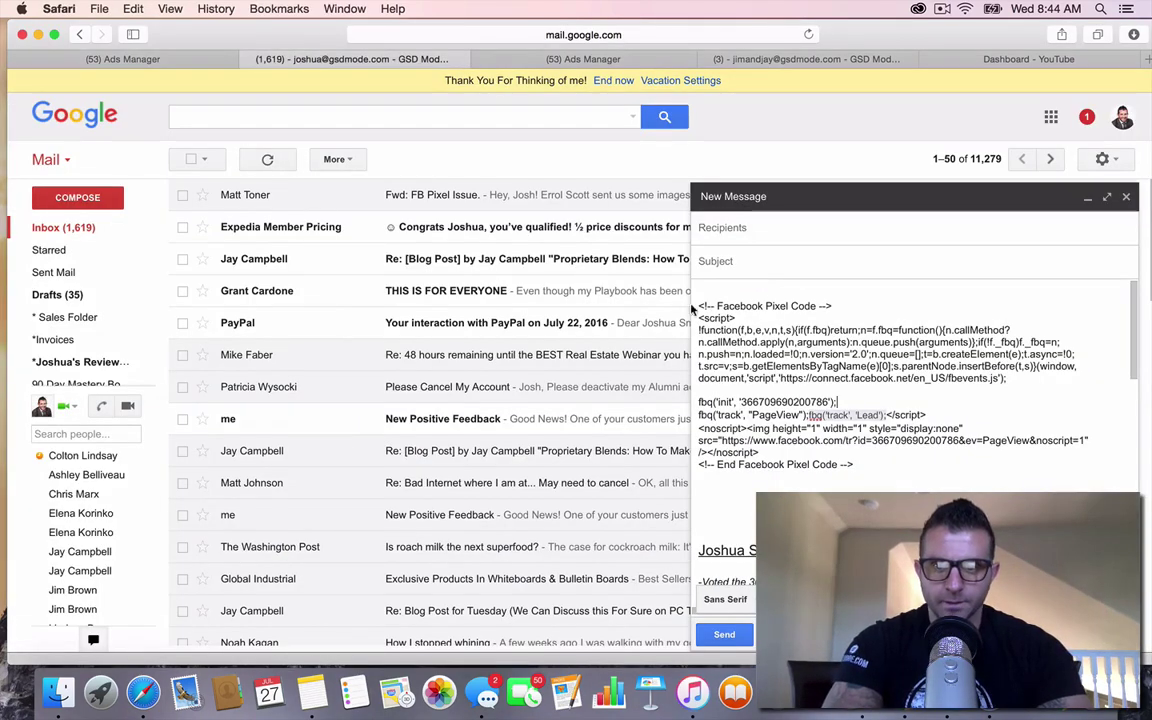
Cut the old pixel code from the Gmail body and paste the Lead-inclusive version as plain text
drag(699, 305, 964, 461)
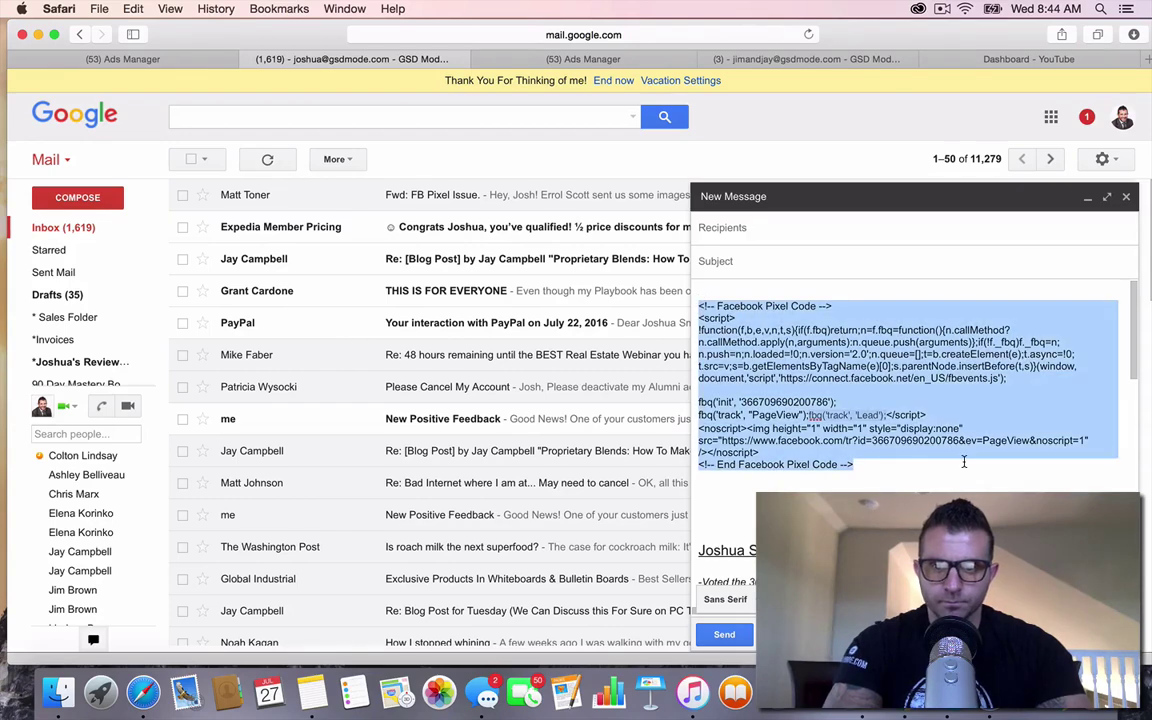
key(super+x)
key(super+shift+v)
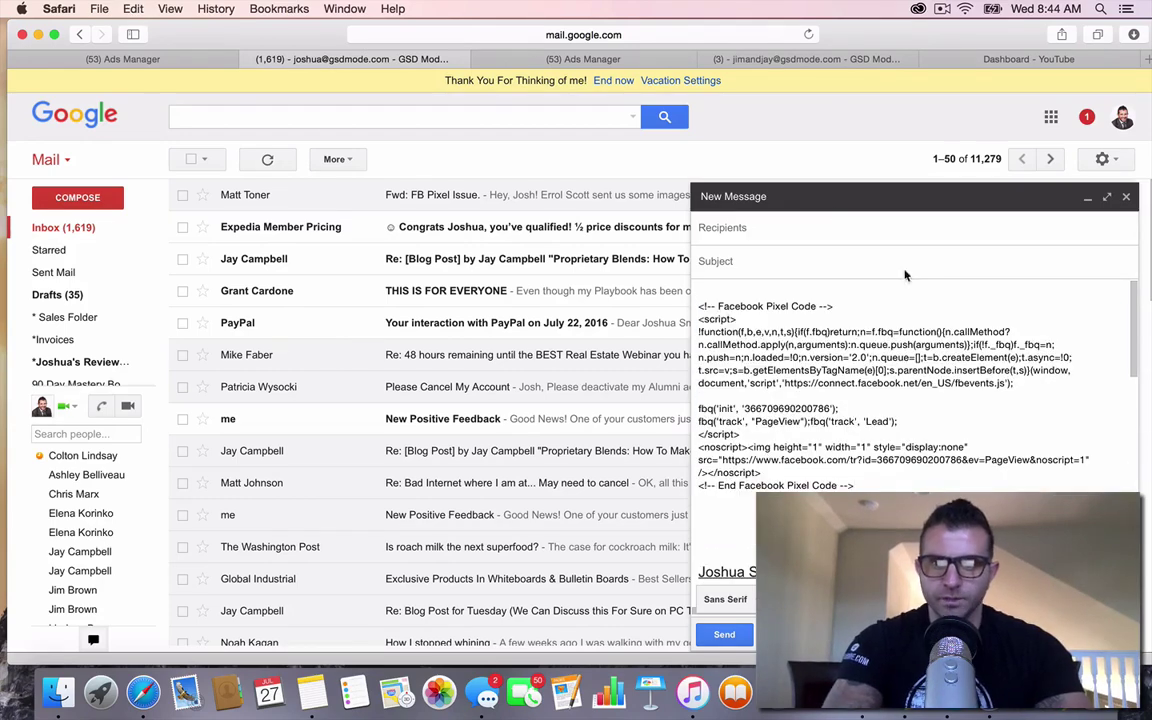
click(817, 228)
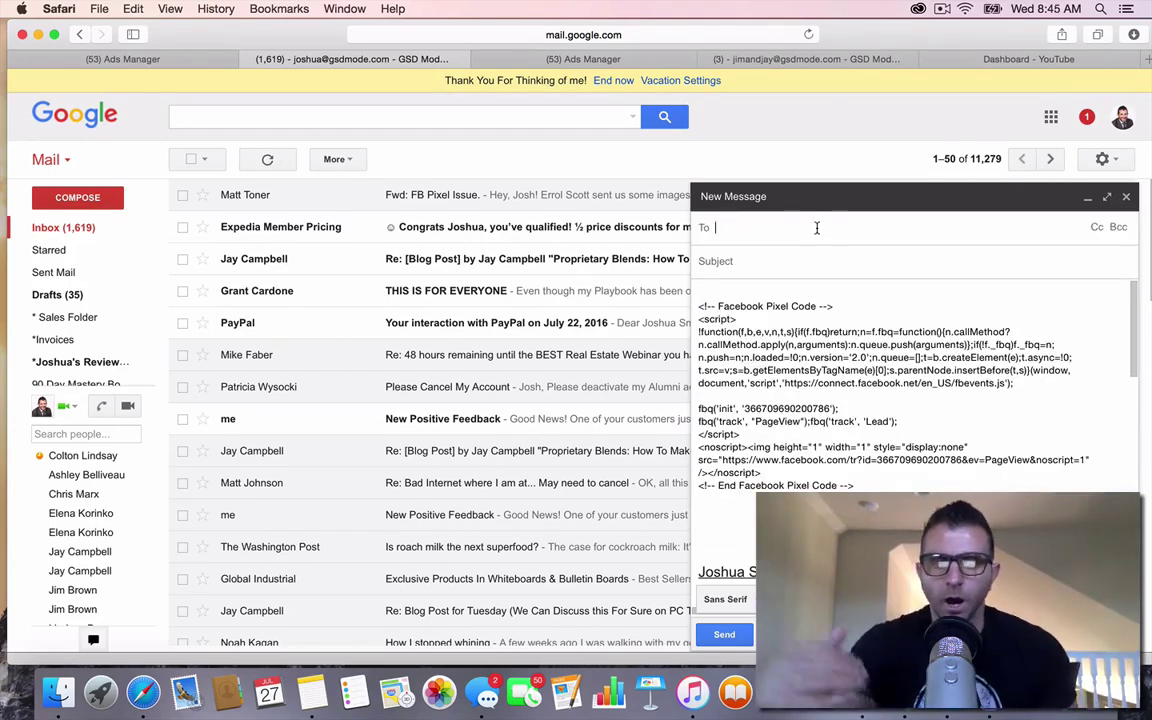